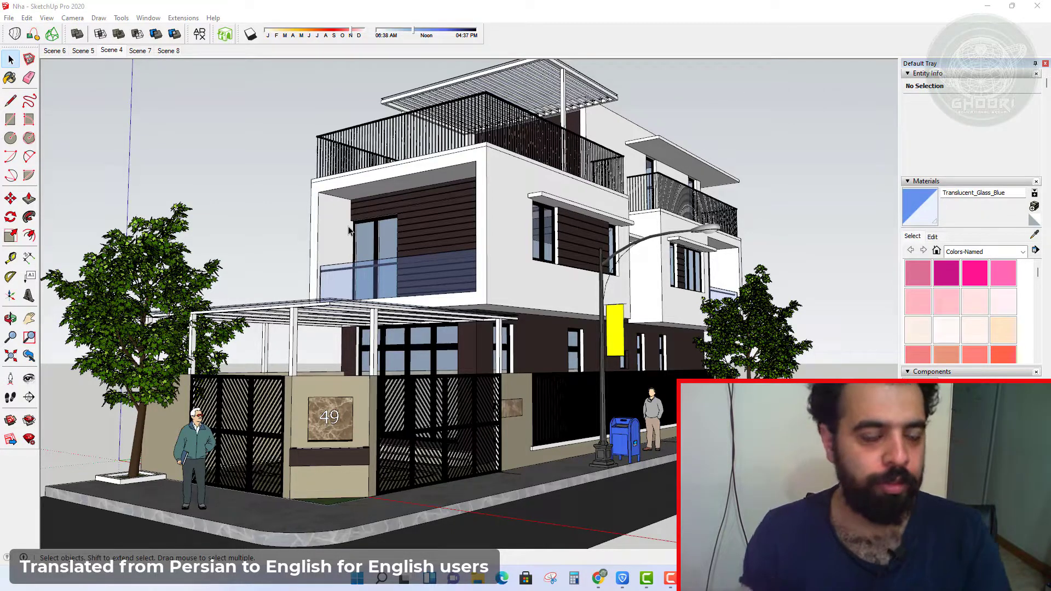
# - Import the Oak texture from the Architextures library as material Oak_729
pyautogui.click(199, 34)
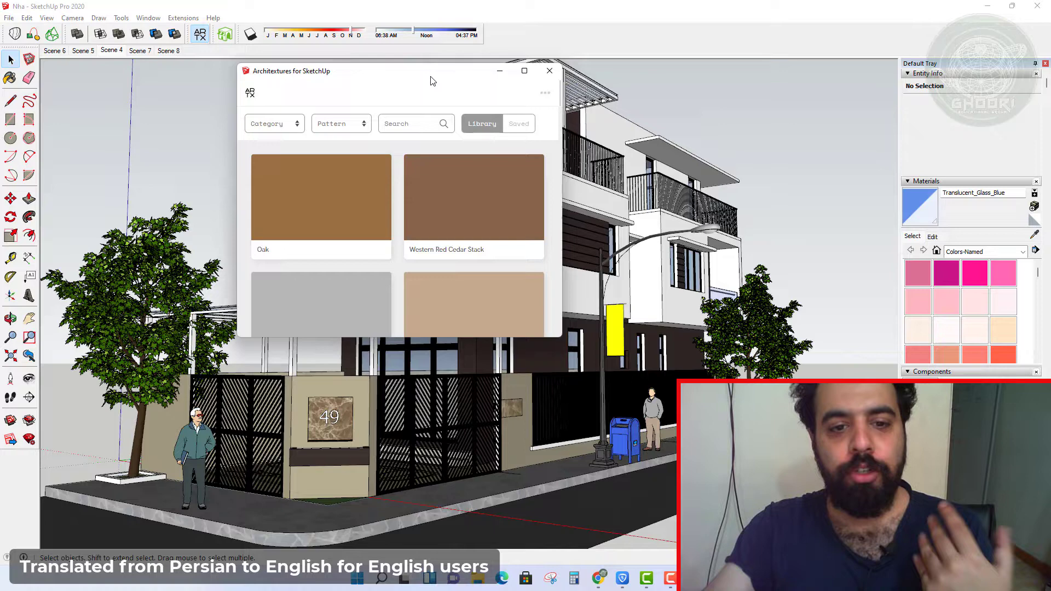
pyautogui.scroll(-3, 493, 232)
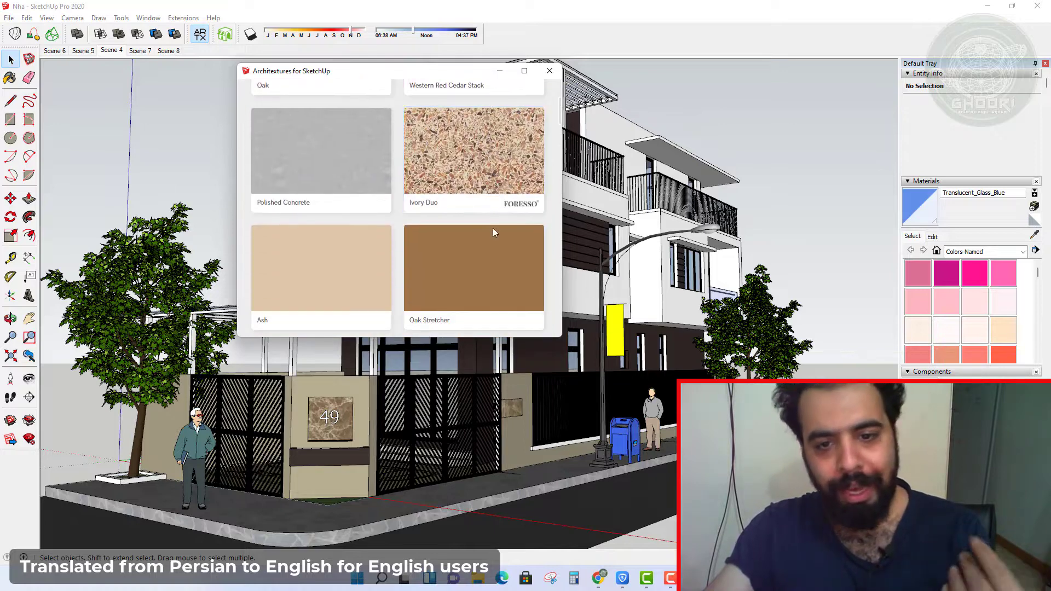
pyautogui.scroll(3, 494, 233)
pyautogui.click(339, 223)
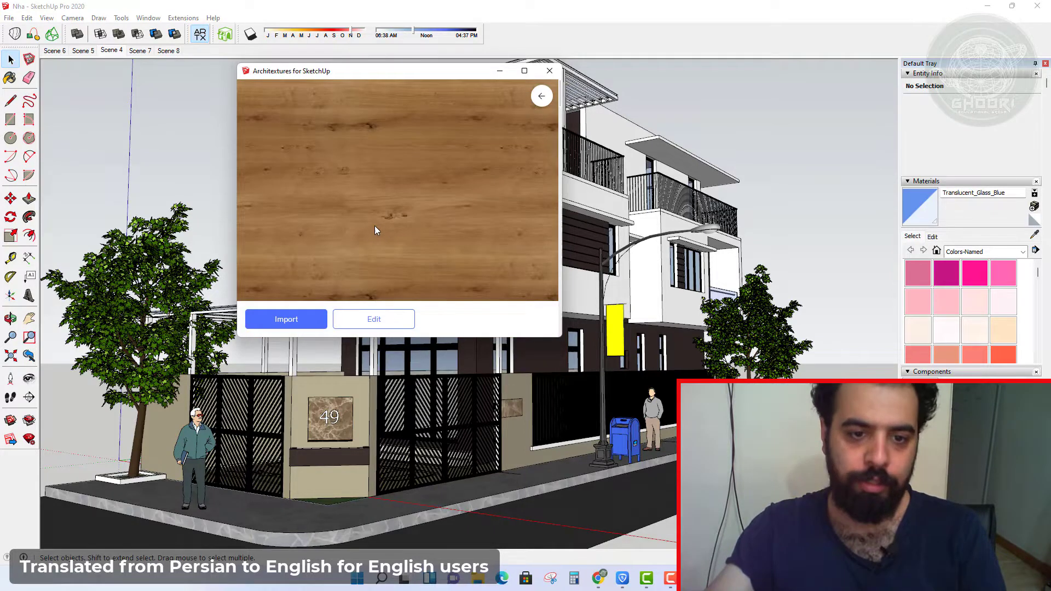
pyautogui.click(310, 319)
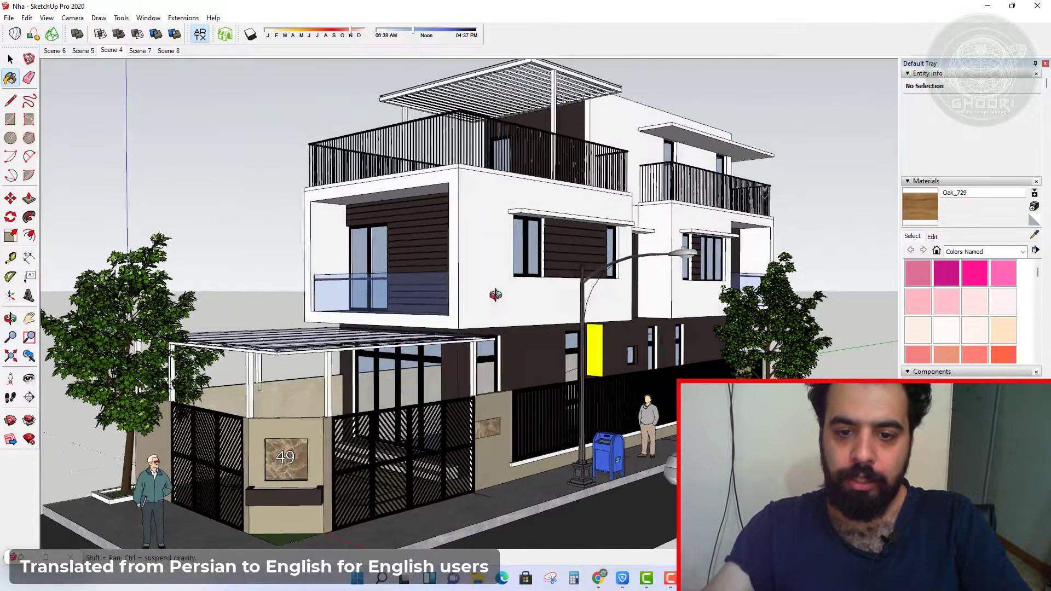
# - Paint the upper box's facade walls with Oak_729 and return to the Select tool
pyautogui.scroll(5, 484, 288)
pyautogui.click(482, 289)
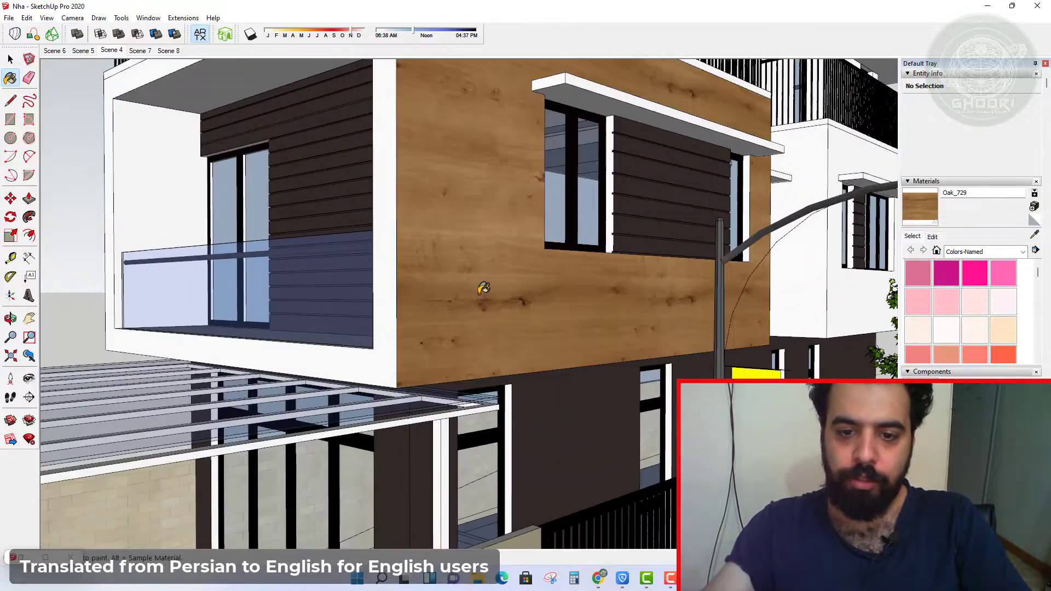
pyautogui.moveTo(482, 289)
pyautogui.mouseDown(button='middle')
pyautogui.moveTo(461, 327)
pyautogui.moveTo(563, 307)
pyautogui.moveTo(494, 212)
pyautogui.moveTo(480, 171)
pyautogui.mouseUp(button='middle')
pyautogui.scroll(-5, 461, 327)
pyautogui.press('space')
pyautogui.click(200, 34)
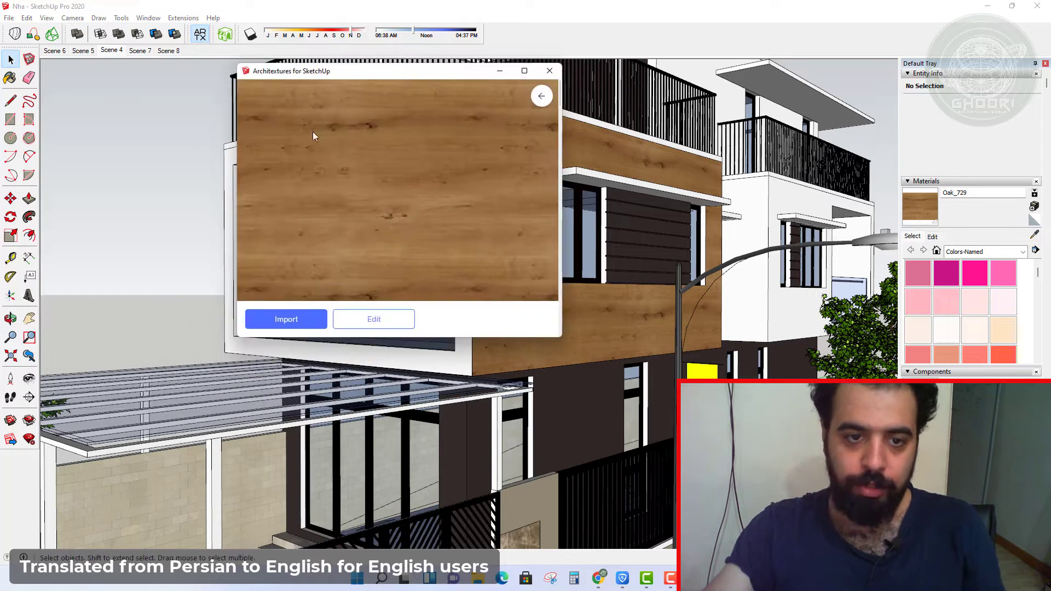
# - Filter the library to Ceramic and import Terracotta Stack as Terracotta_Stack_977
pyautogui.click(542, 97)
pyautogui.scroll(-3, 396, 183)
pyautogui.scroll(3, 416, 197)
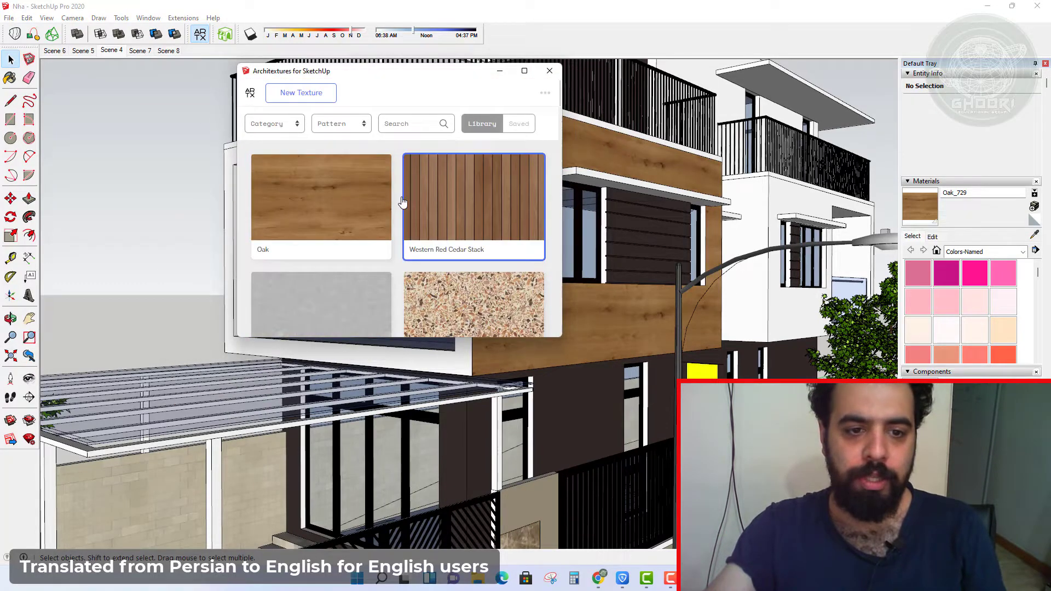
pyautogui.click(298, 131)
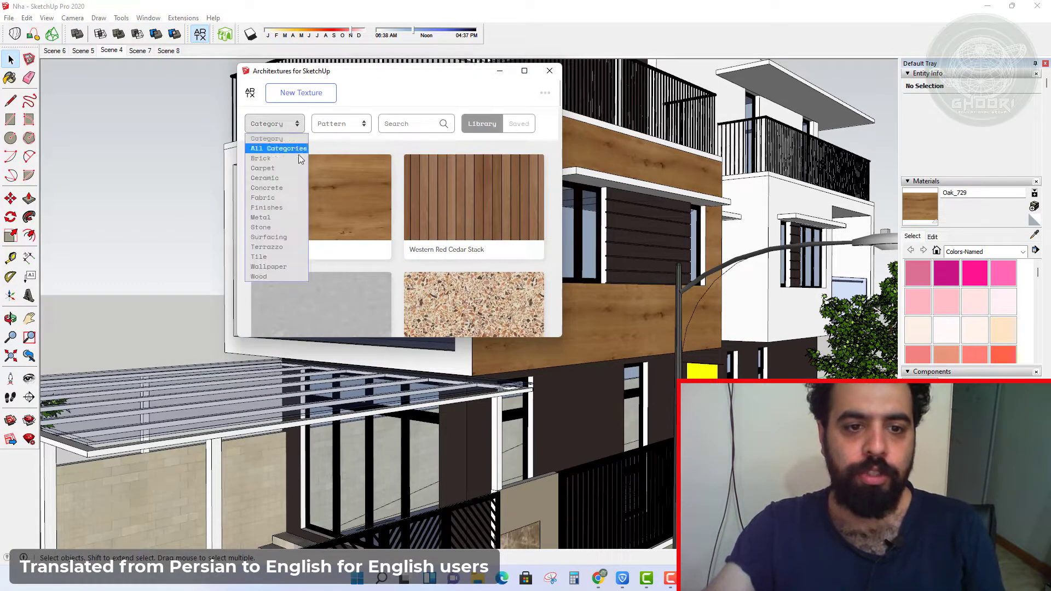
pyautogui.click(290, 184)
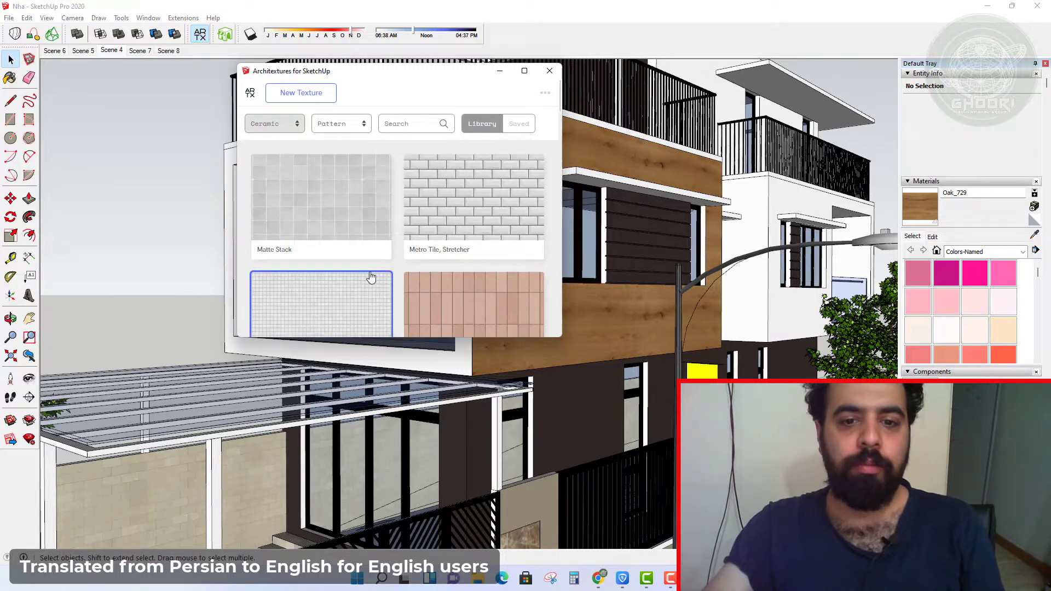
pyautogui.scroll(-2, 508, 298)
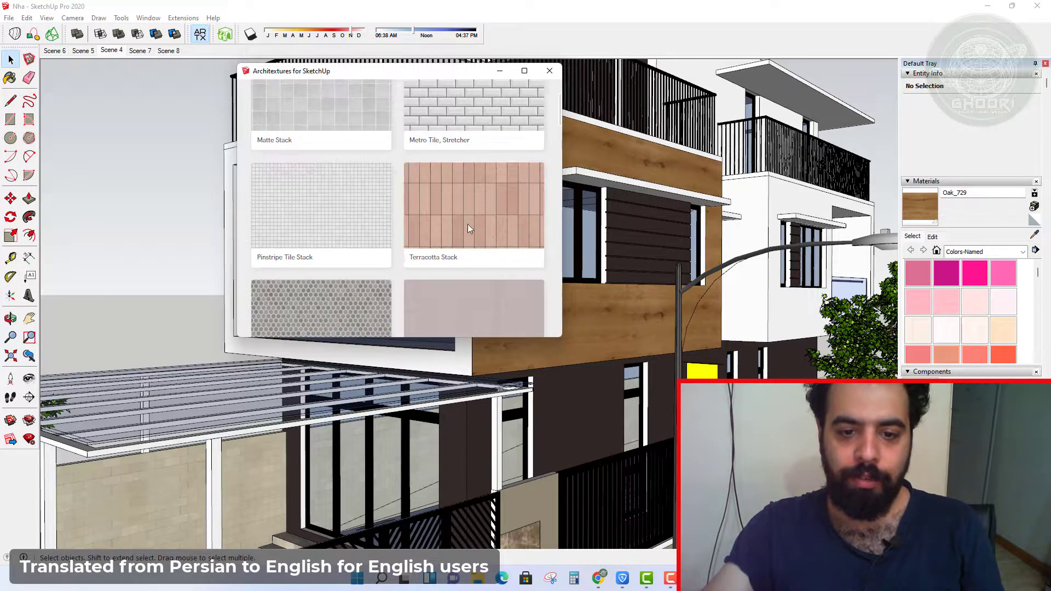
pyautogui.click(470, 229)
pyautogui.click(313, 320)
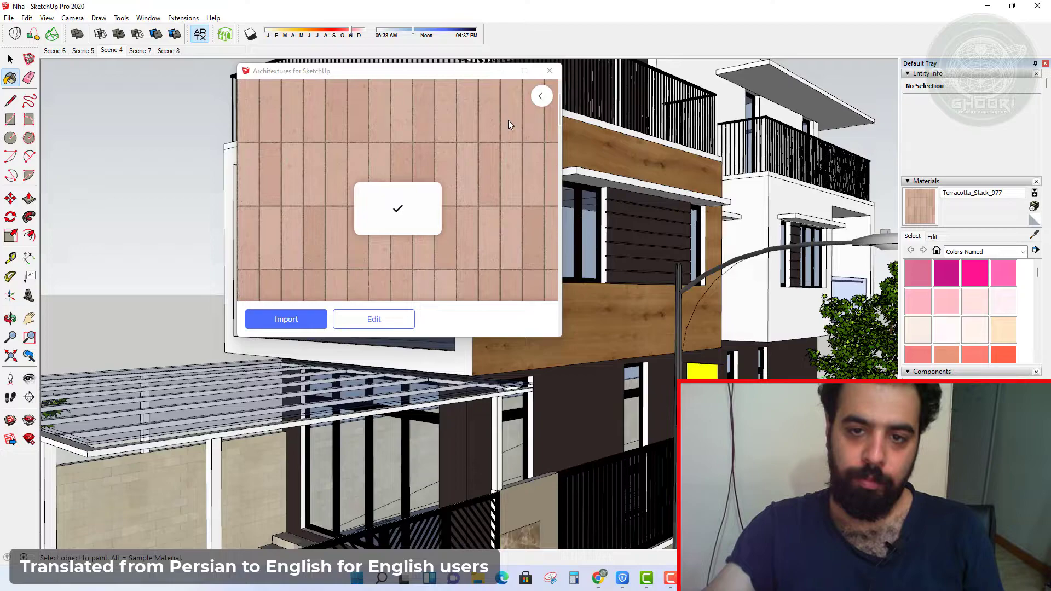
# - Paint the upper balcony floor with Terracotta_Stack_977, then orbit toward the street-level gate
pyautogui.click(500, 71)
pyautogui.scroll(6, 465, 432)
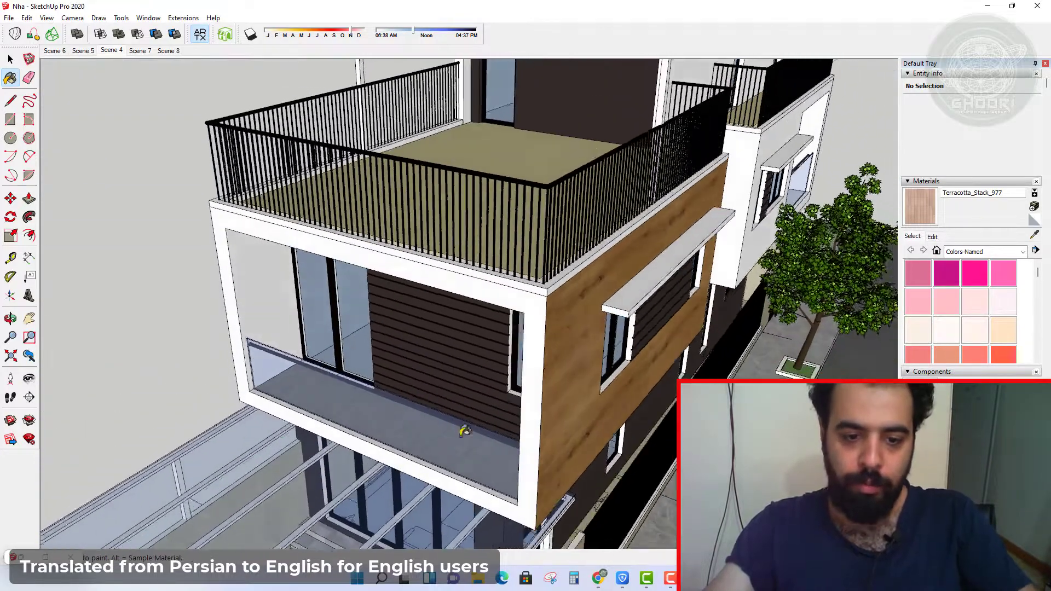
pyautogui.scroll(8, 465, 431)
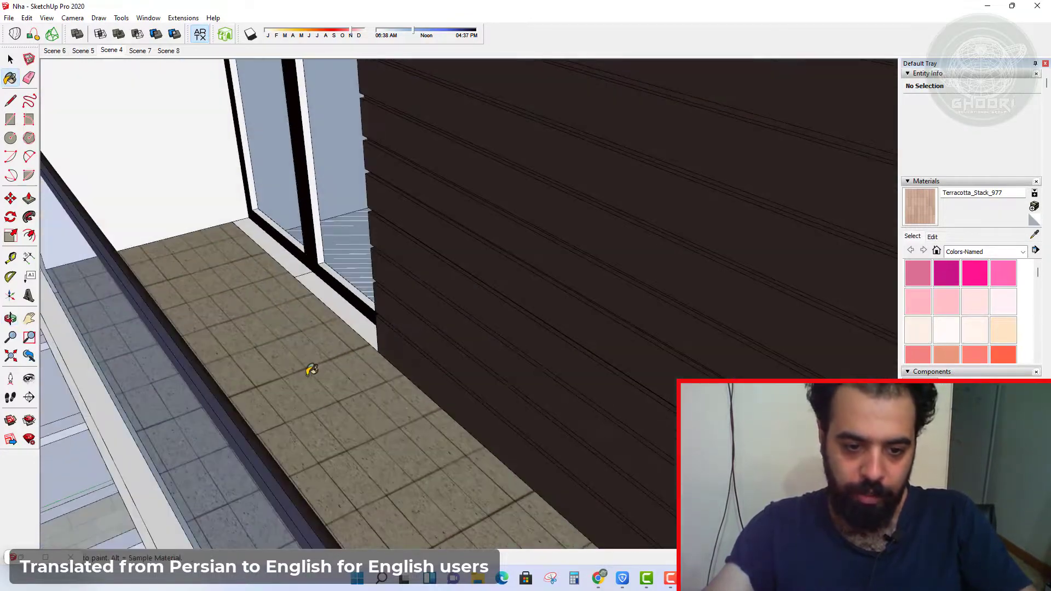
pyautogui.click(311, 370)
pyautogui.press('space')
pyautogui.scroll(-8, 313, 371)
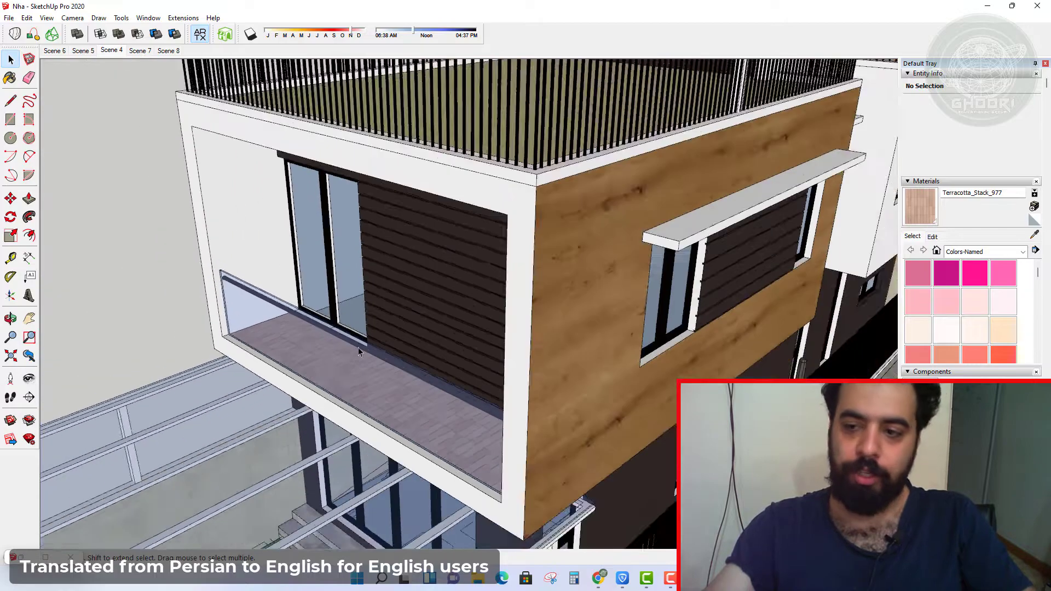
pyautogui.scroll(-5, 358, 348)
pyautogui.moveTo(445, 390); pyautogui.dragTo(525, 349, button='middle')
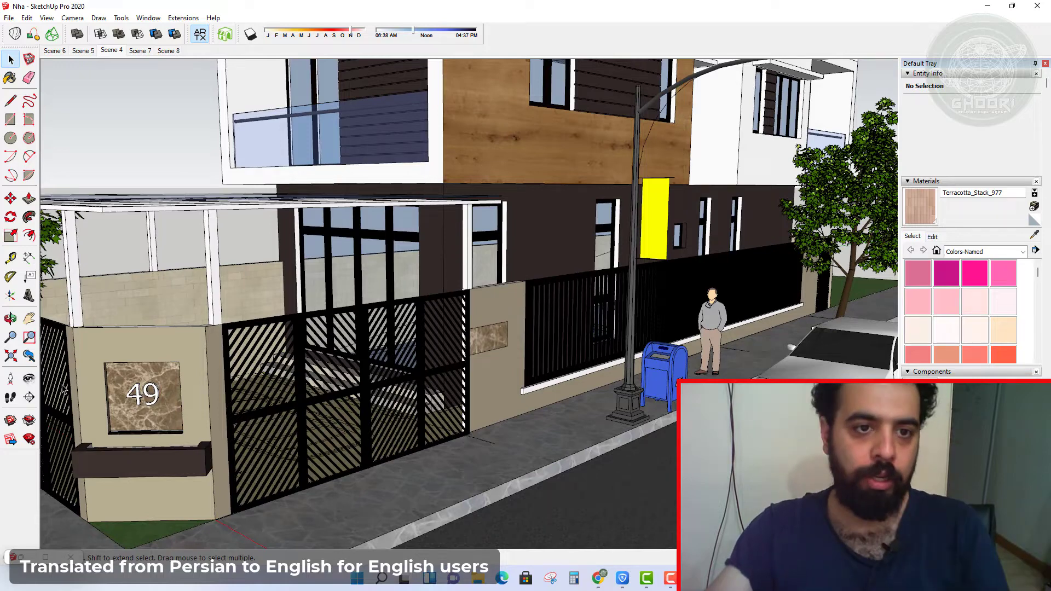
# - Reopen Architextures and return to the Ceramic grid showing Matte Stack and Metro Tile, Stretcher
pyautogui.click(199, 35)
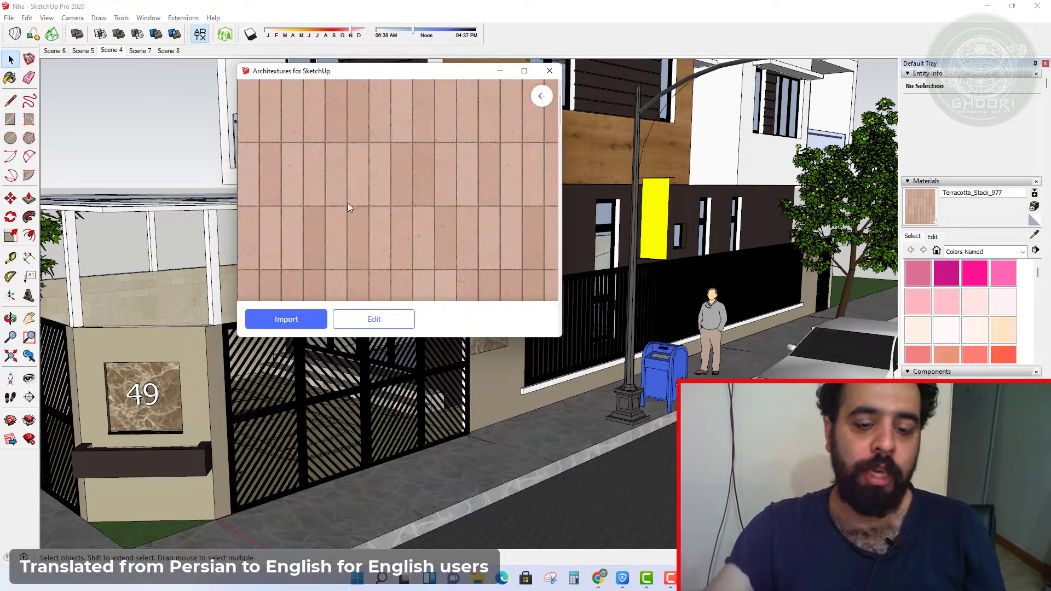
pyautogui.click(542, 97)
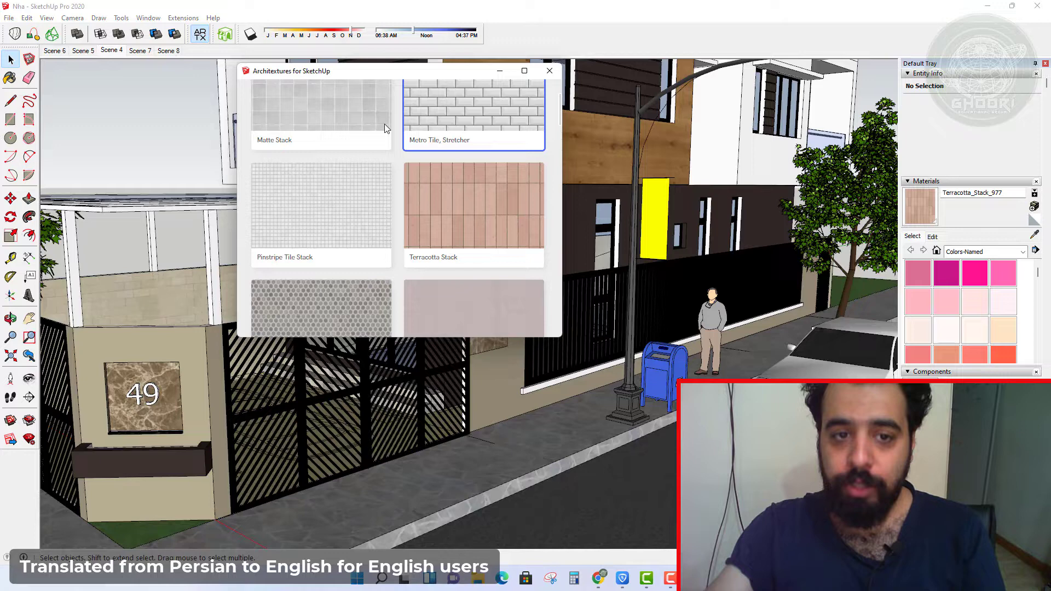
pyautogui.scroll(2, 384, 124)
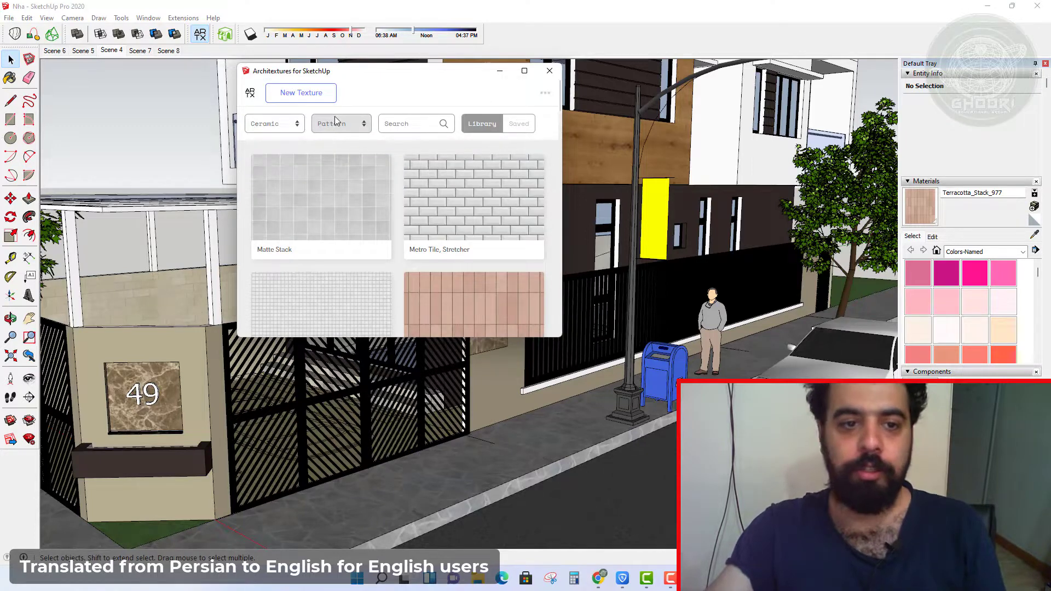
# - Start a new custom Architextures texture using the Chevron tiling pattern
pyautogui.click(291, 95)
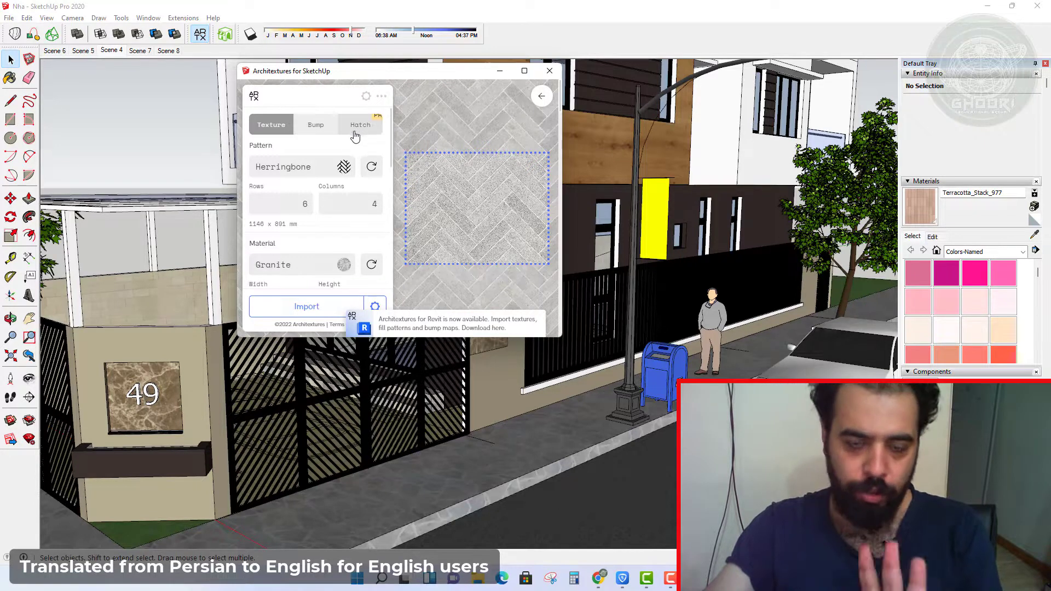
pyautogui.click(342, 170)
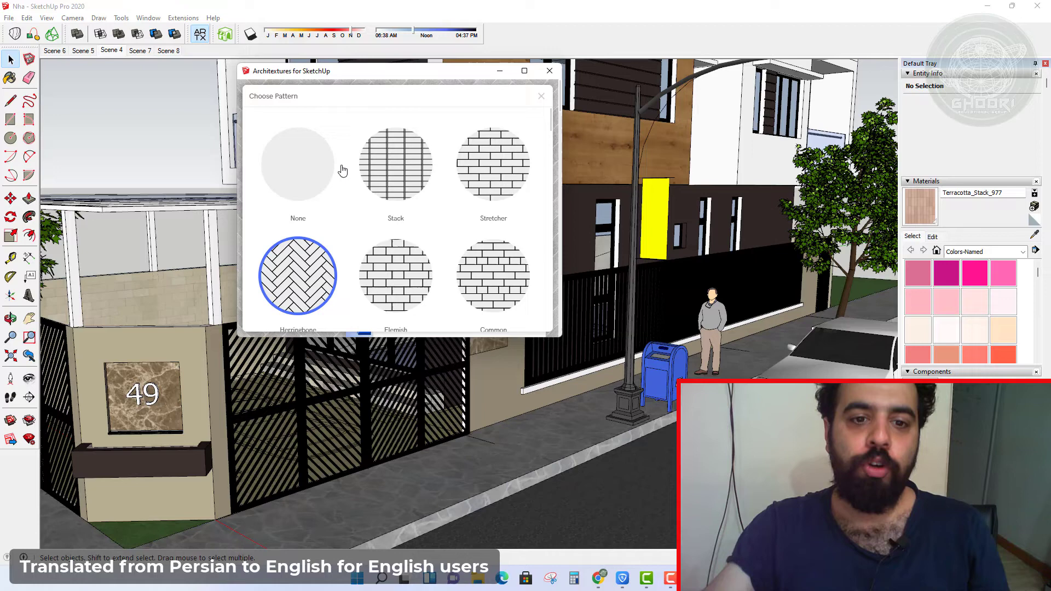
pyautogui.scroll(-3, 393, 207)
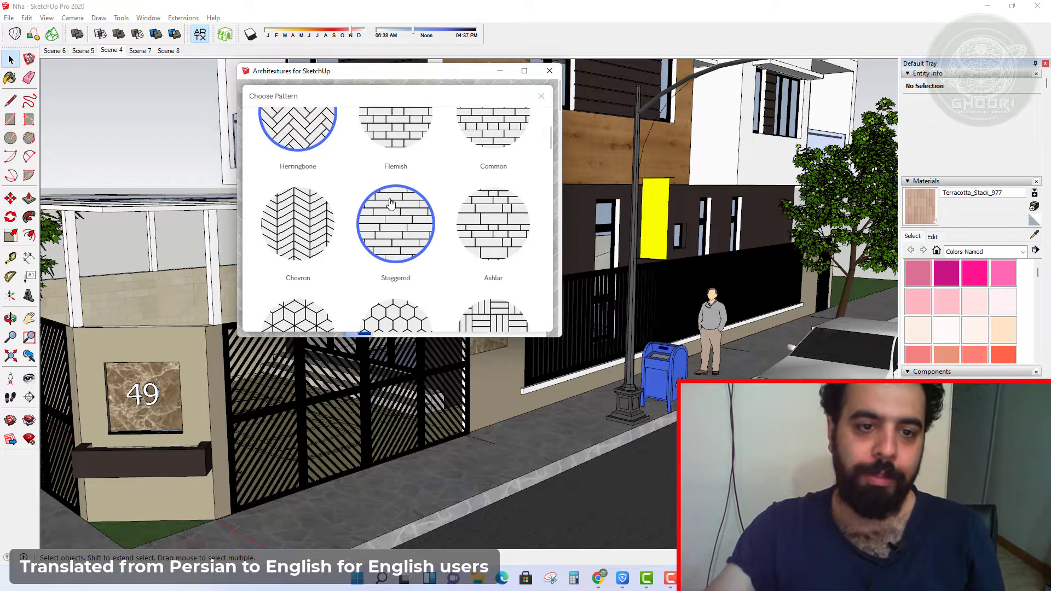
pyautogui.scroll(1, 390, 204)
pyautogui.scroll(-2, 347, 195)
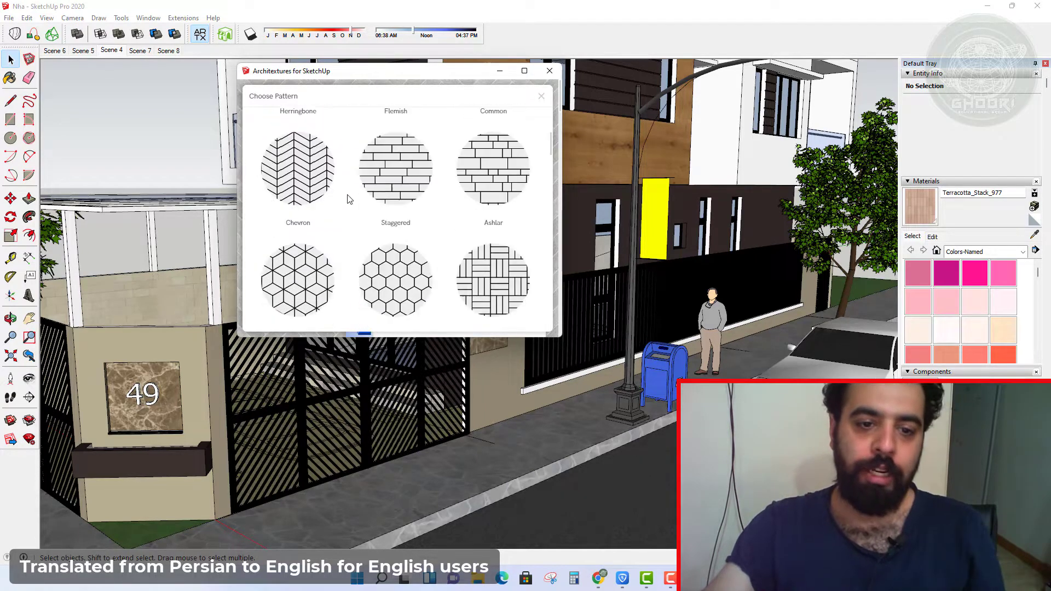
pyautogui.click(311, 181)
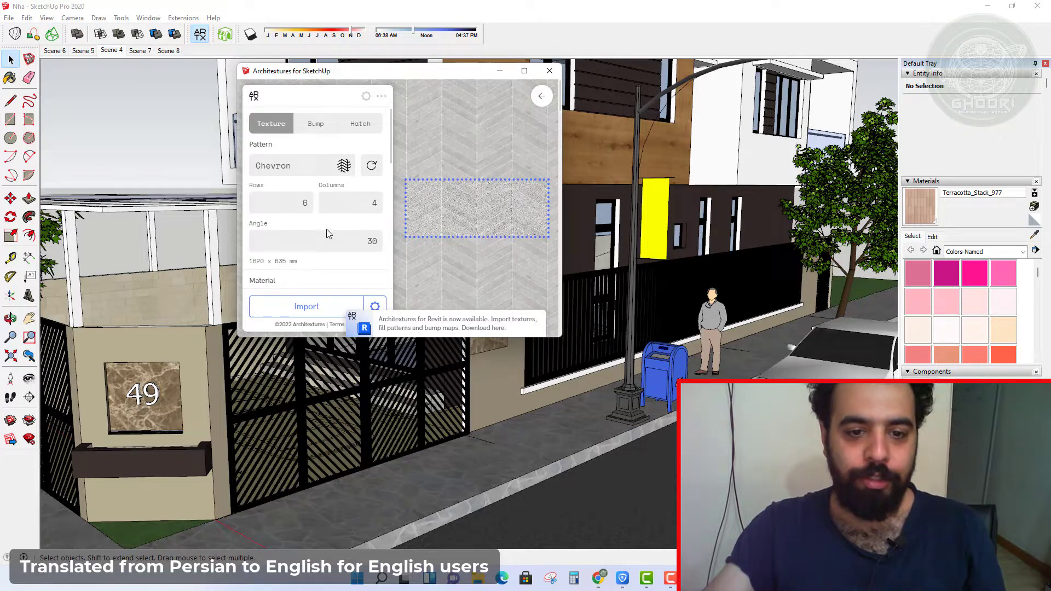
# - Set the chevron material to Travertine, keep the tint, and import it as Travertine_Chevron_7p1pdv
pyautogui.scroll(-1, 327, 228)
pyautogui.scroll(-2, 358, 194)
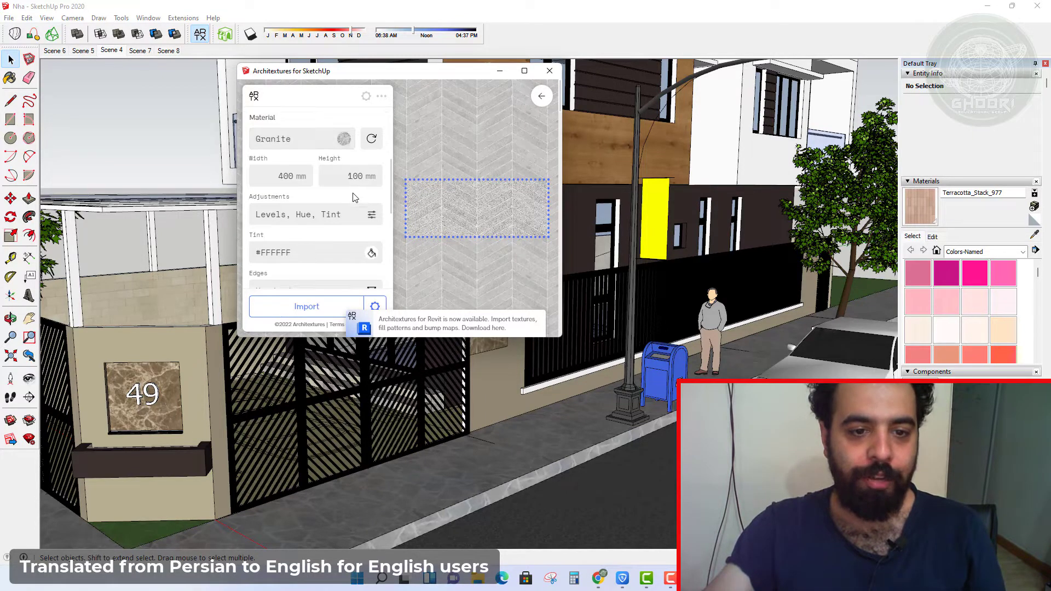
pyautogui.click(344, 141)
pyautogui.scroll(-3, 389, 220)
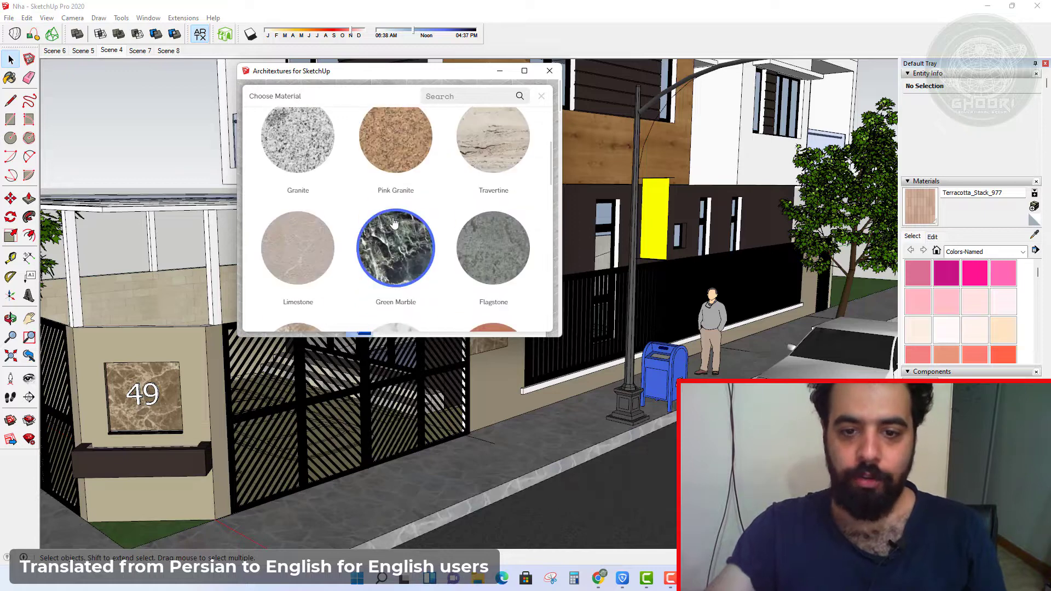
pyautogui.click(486, 165)
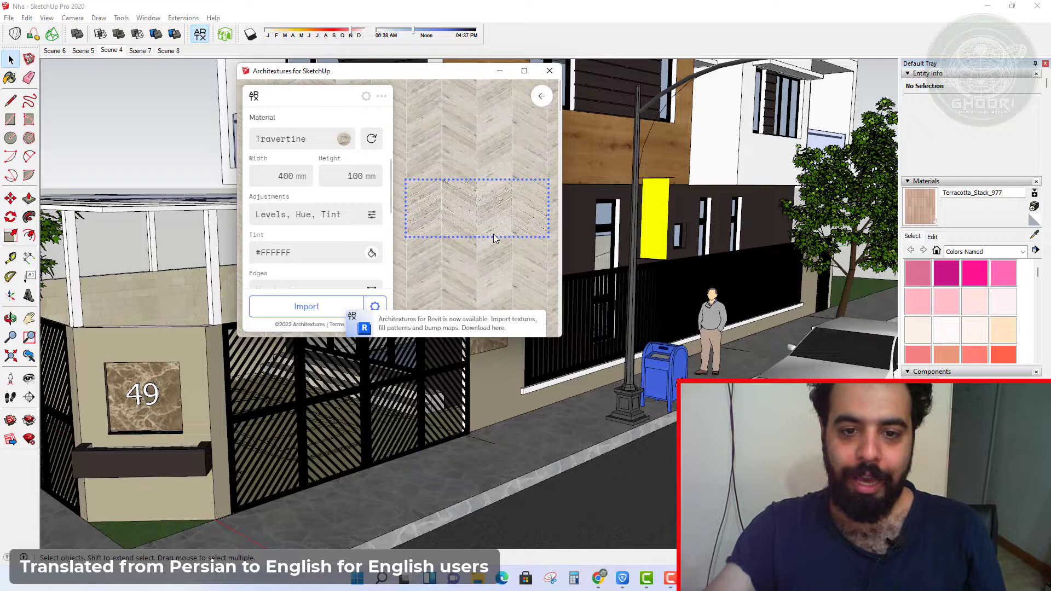
pyautogui.scroll(-1, 345, 251)
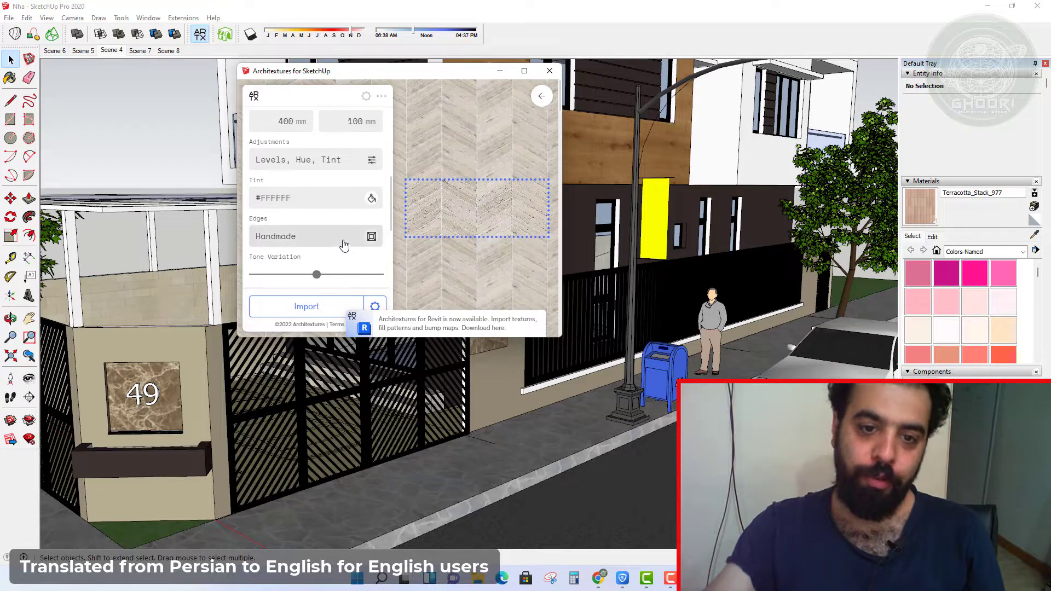
pyautogui.click(353, 206)
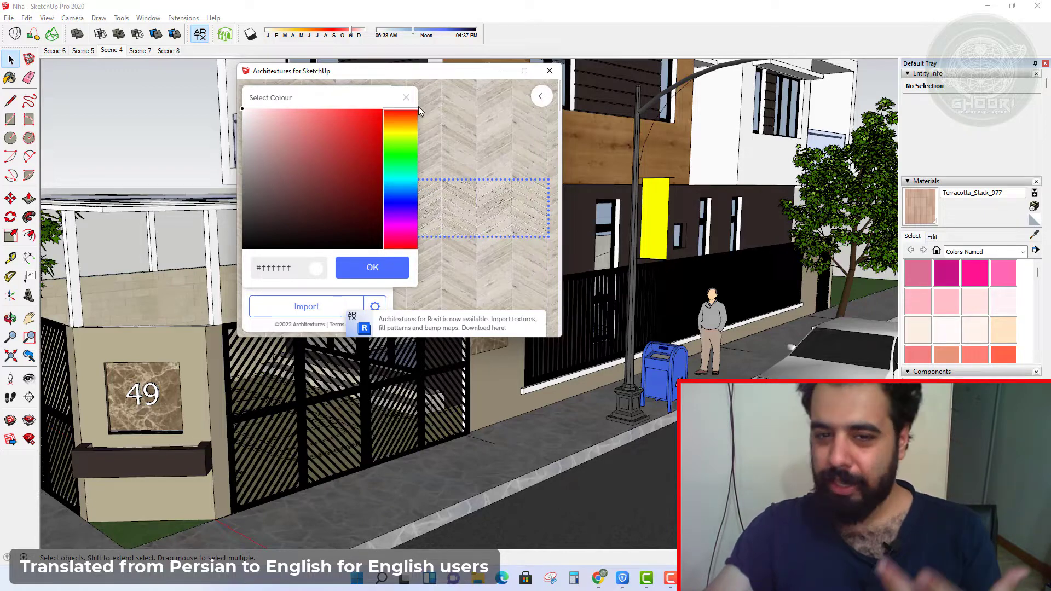
pyautogui.click(405, 99)
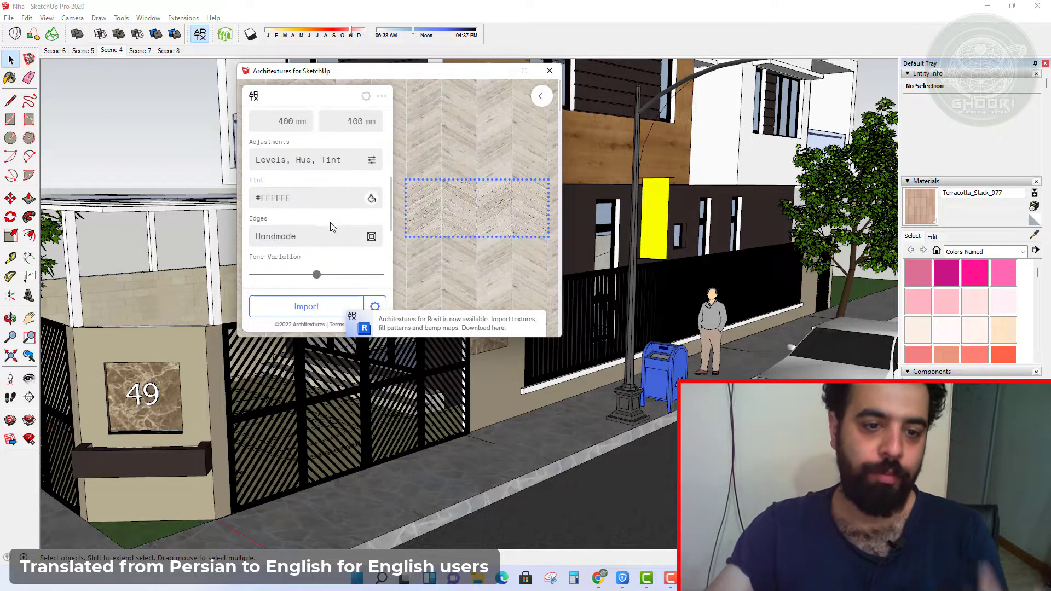
pyautogui.scroll(-5, 332, 227)
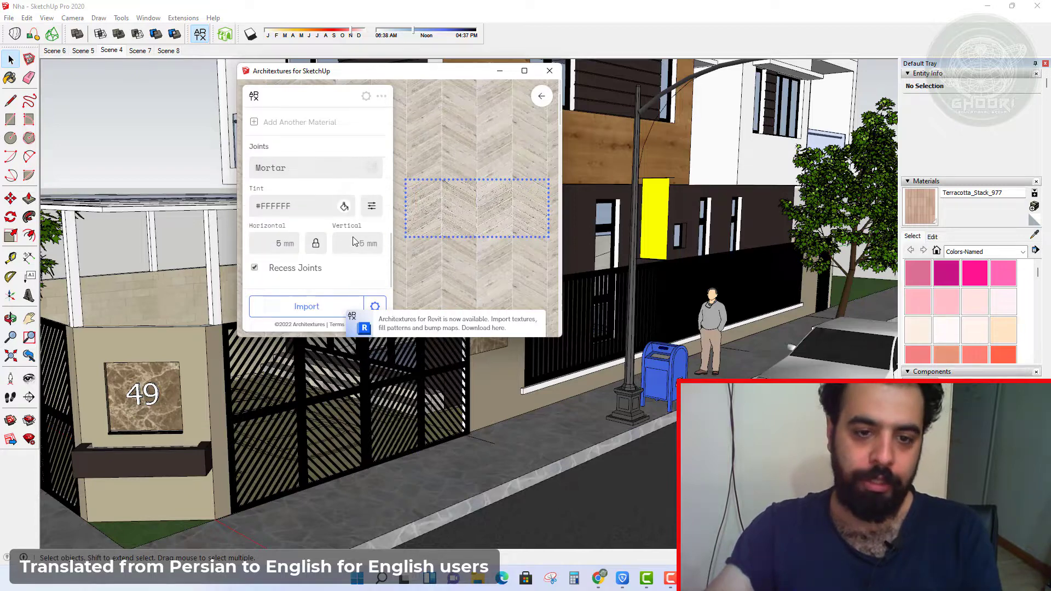
pyautogui.click(323, 311)
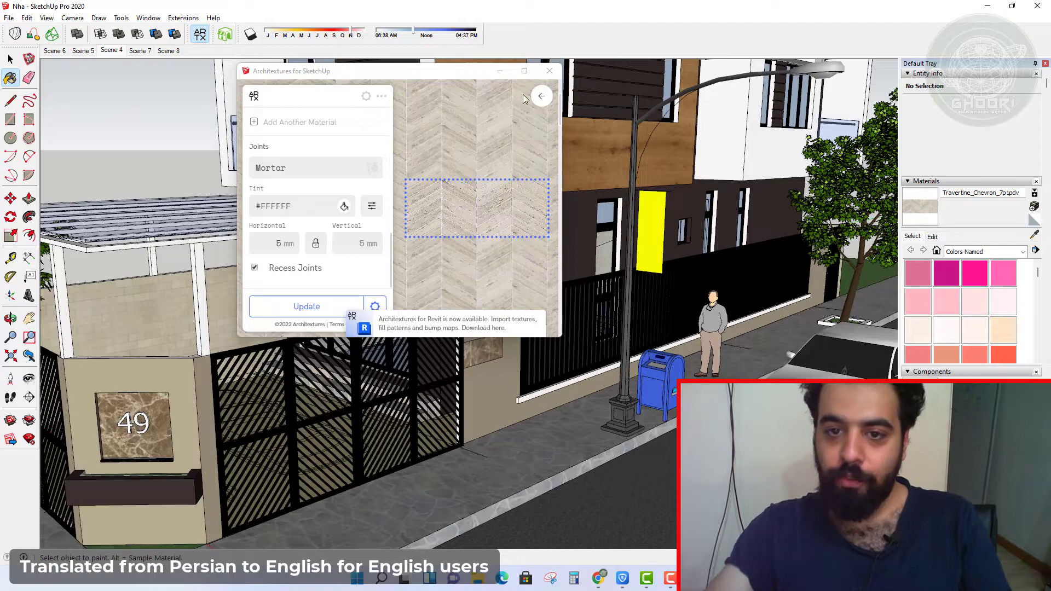
# - Paint the lower exterior walls around the windows with Travertine_Chevron_7p1pdv, then reopen Architextures
pyautogui.moveTo(493, 345)
pyautogui.mouseDown(button='middle')
pyautogui.moveTo(743, 230)
pyautogui.moveTo(629, 263)
pyautogui.mouseUp(button='middle')
pyautogui.scroll(3, 629, 263)
pyautogui.click(729, 176)
pyautogui.moveTo(728, 175)
pyautogui.keyDown('shift'); pyautogui.mouseDown(button='middle')
pyautogui.moveTo(519, 367)
pyautogui.moveTo(462, 340)
pyautogui.moveTo(425, 215)
pyautogui.moveTo(482, 295)
pyautogui.mouseUp(button='middle'); pyautogui.keyUp('shift')
pyautogui.scroll(5, 519, 366)
pyautogui.scroll(-4, 540, 386)
pyautogui.press('space')
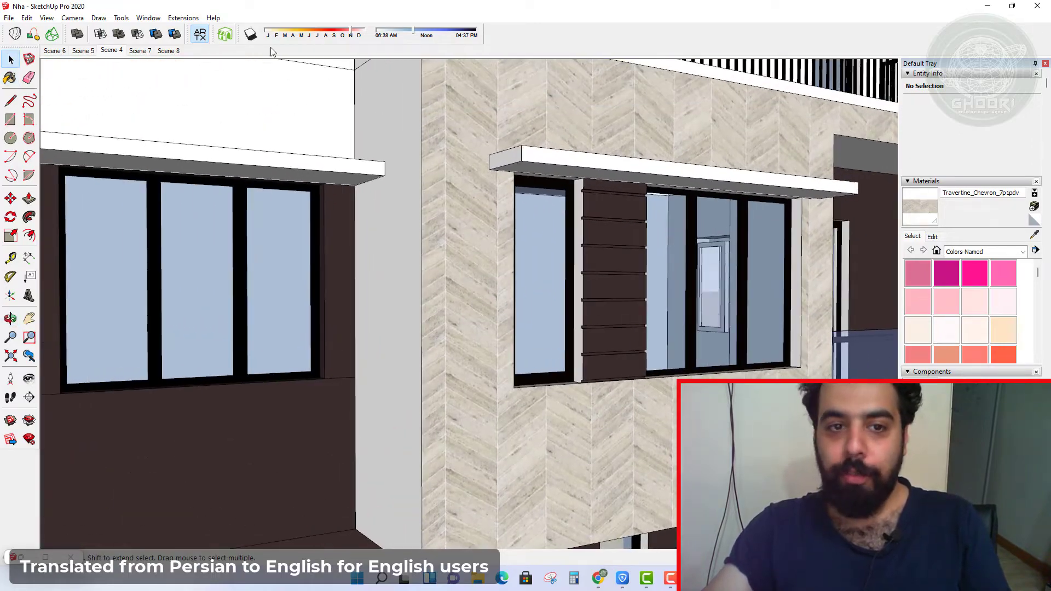
pyautogui.click(200, 35)
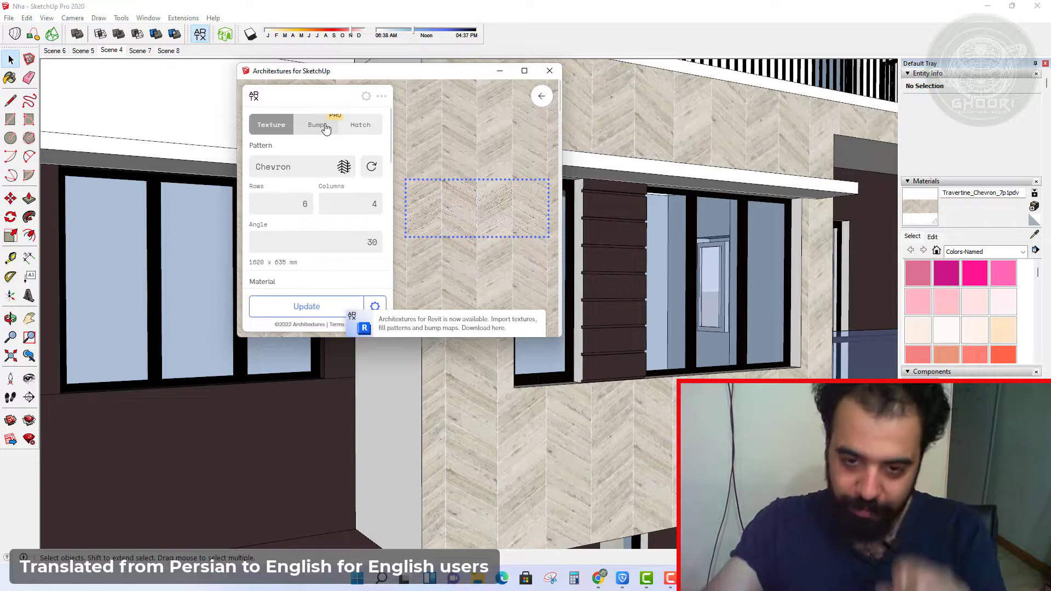
pyautogui.scroll(-6, 334, 192)
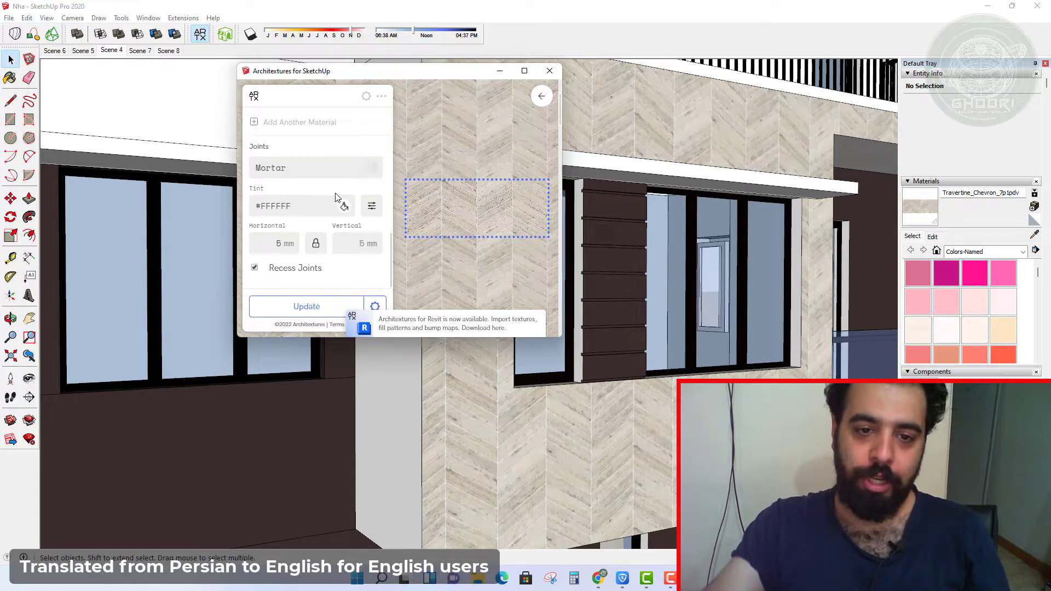
pyautogui.scroll(-4, 684, 306)
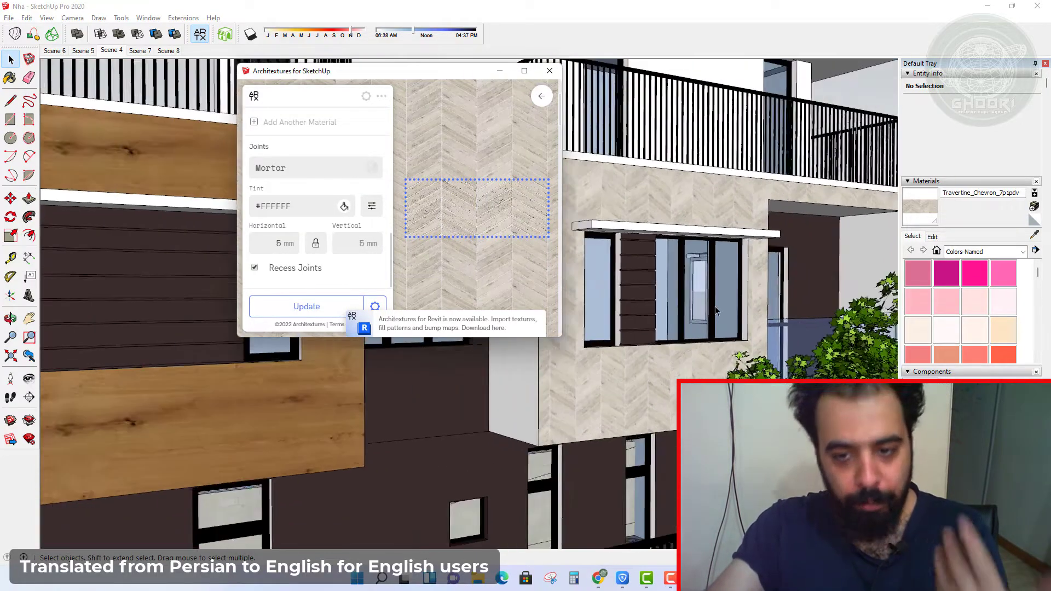
pyautogui.scroll(-1, 712, 307)
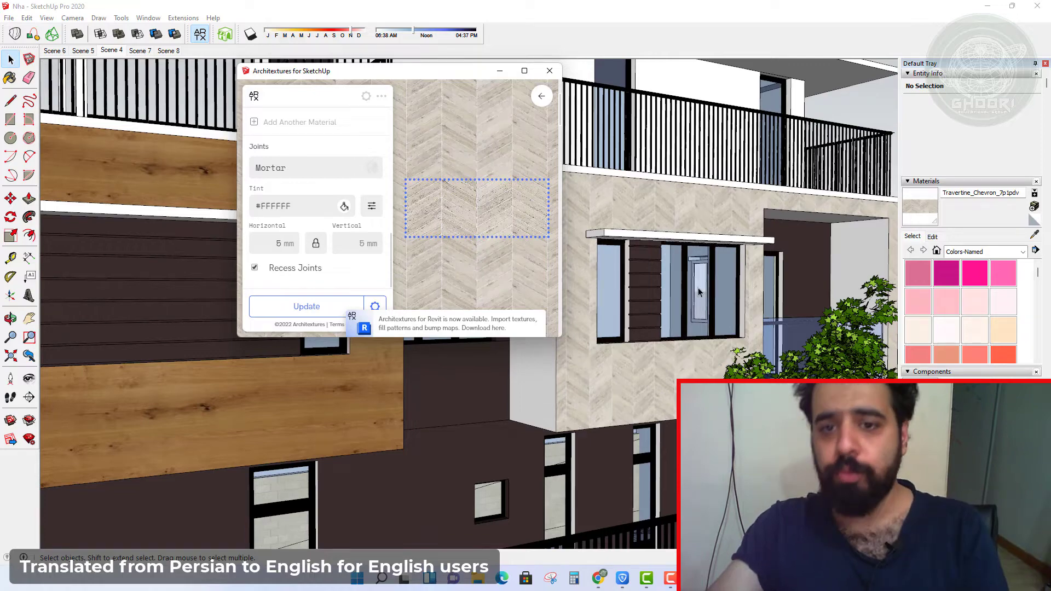
pyautogui.moveTo(590, 387); pyautogui.dragTo(806, 329, button='middle')
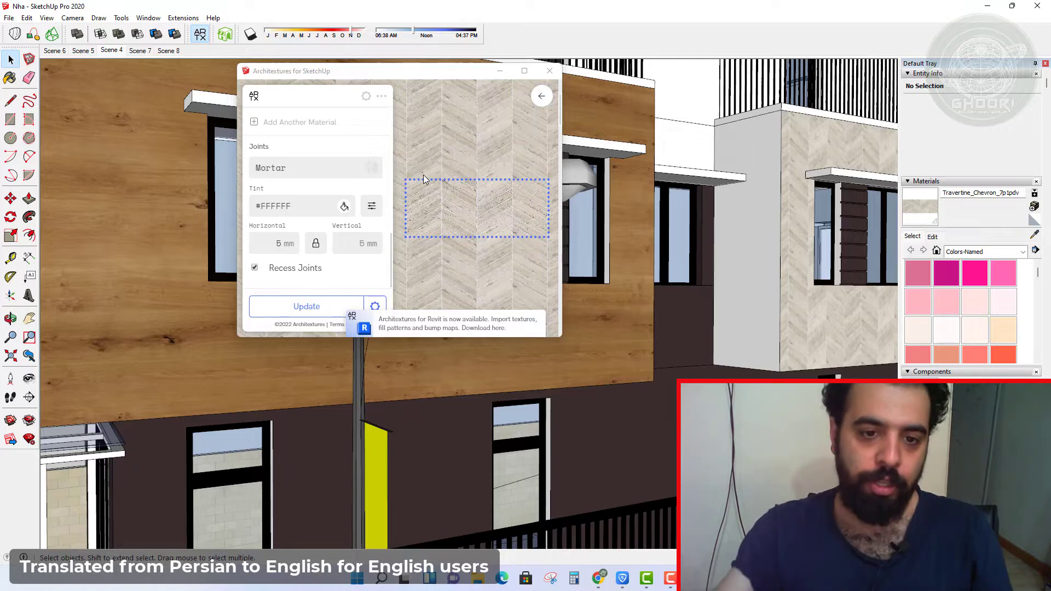
pyautogui.scroll(8, 324, 159)
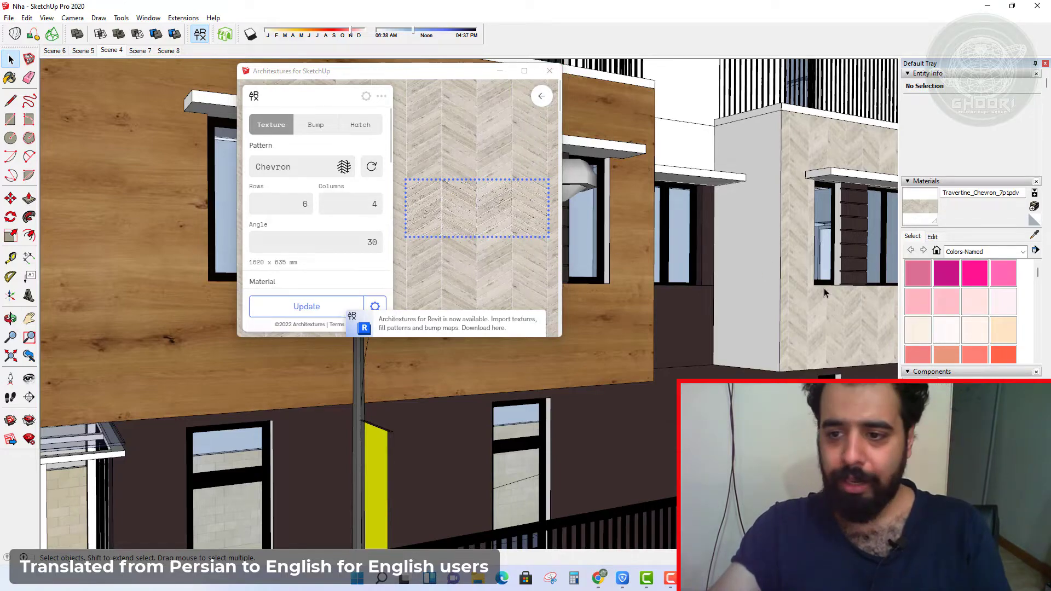
pyautogui.keyDown('shift'); pyautogui.moveTo(825, 323); pyautogui.dragTo(701, 327, button='middle'); pyautogui.keyUp('shift')
pyautogui.scroll(5, 702, 328)
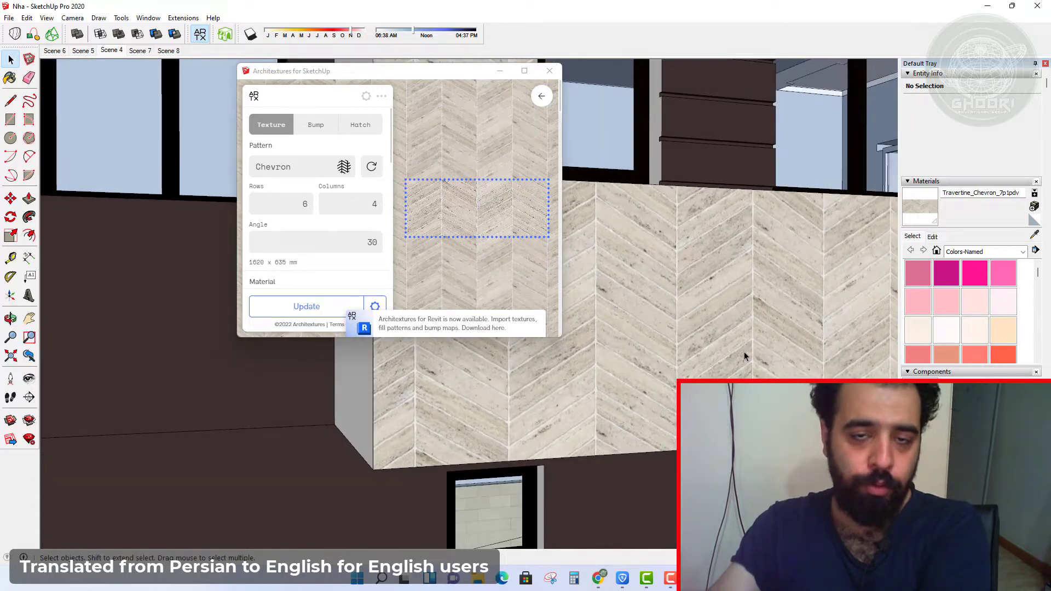
# - Go back to the Architextures texture library, then close the window to show the travertine facade
pyautogui.click(541, 96)
pyautogui.scroll(-6, 446, 188)
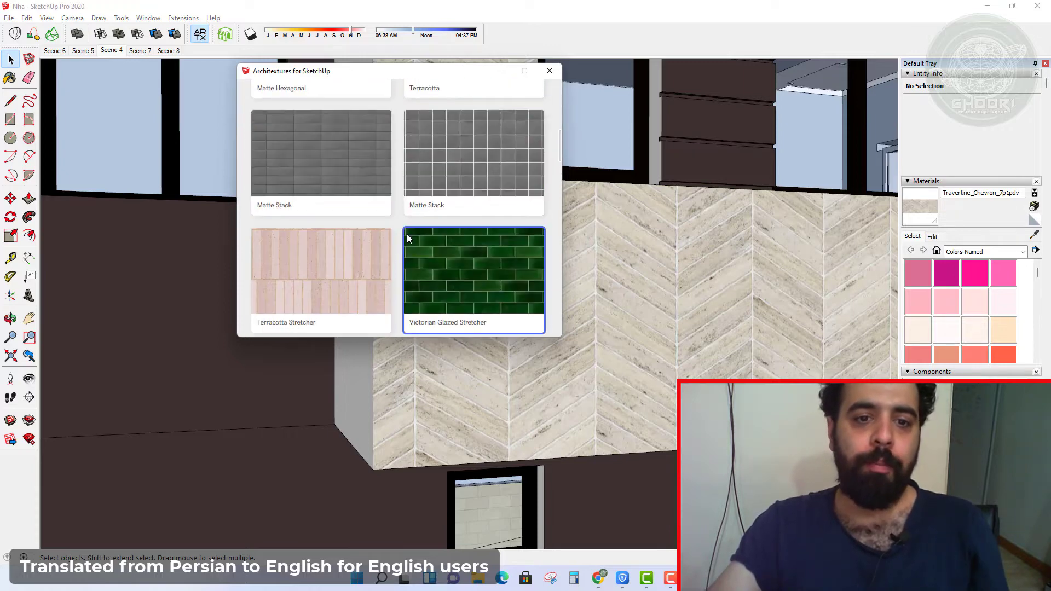
pyautogui.scroll(6, 411, 234)
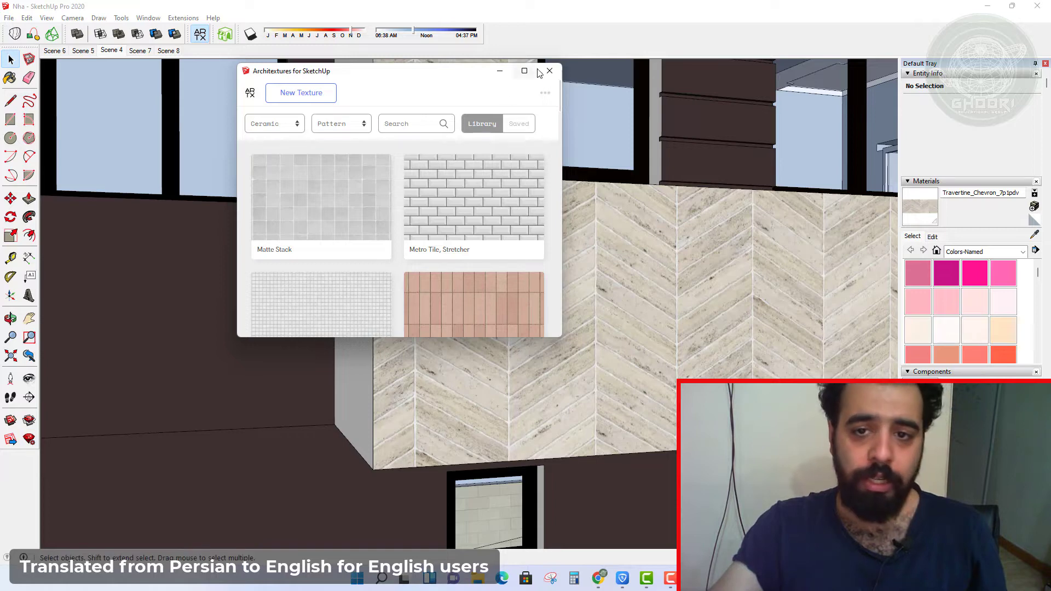
pyautogui.click(200, 34)
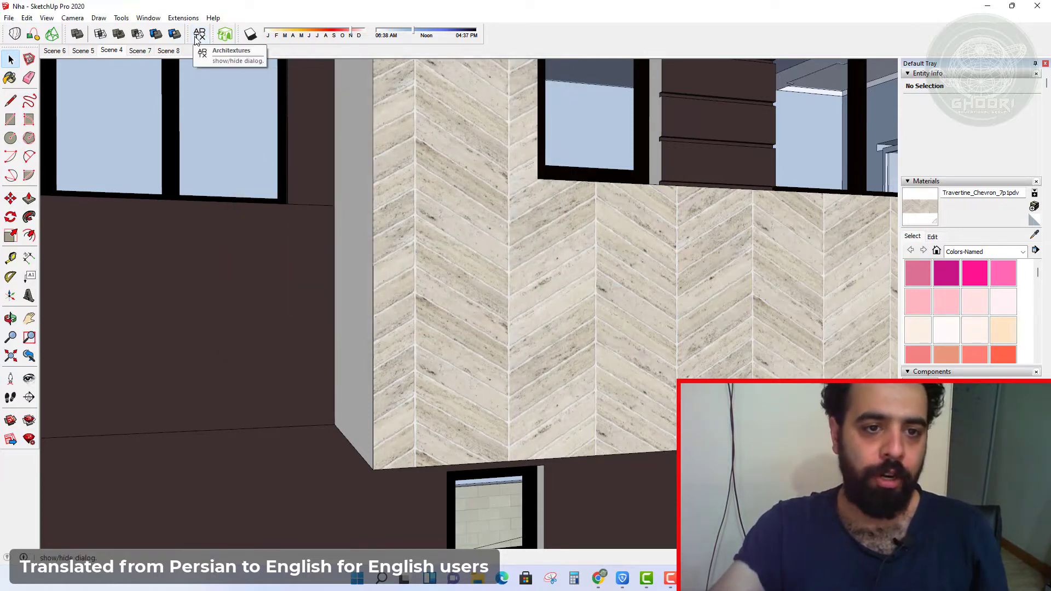
# - Open the Extension Warehouse and browse its Featured and Top Extensions lists
pyautogui.click(29, 420)
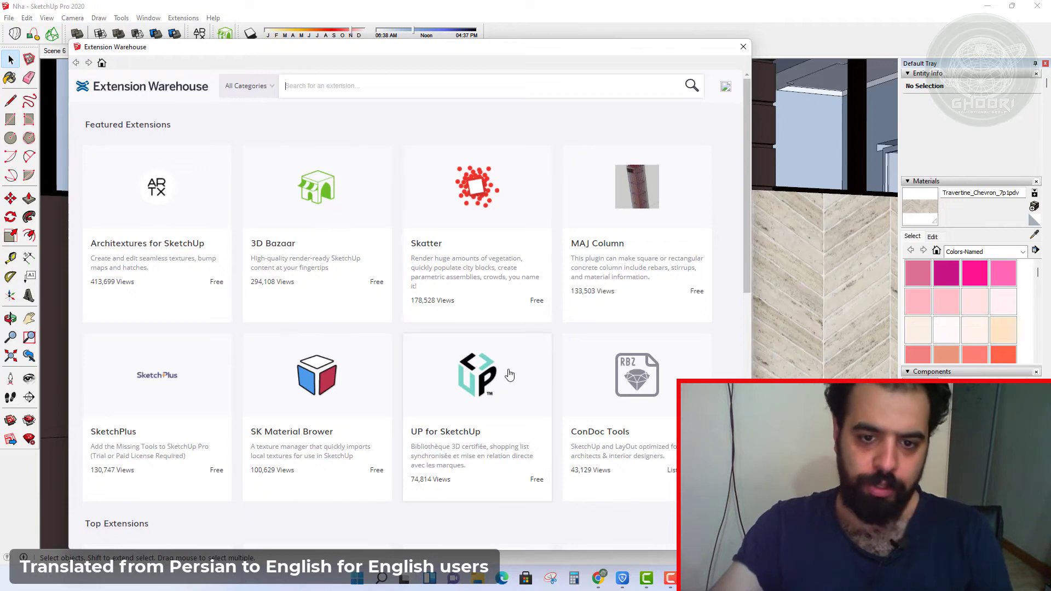
pyautogui.scroll(-4, 509, 356)
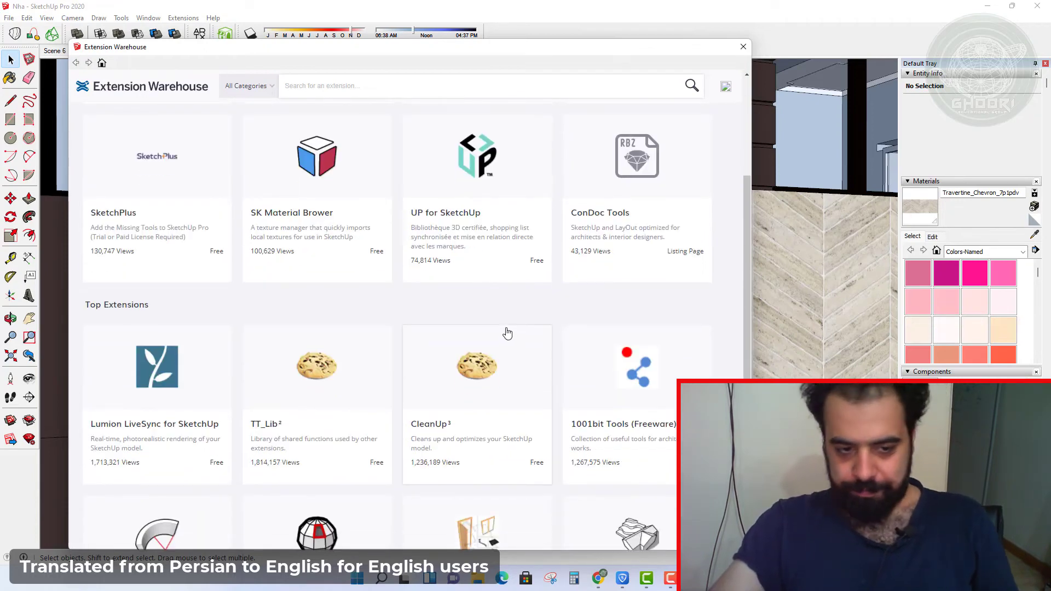
pyautogui.scroll(-6, 361, 274)
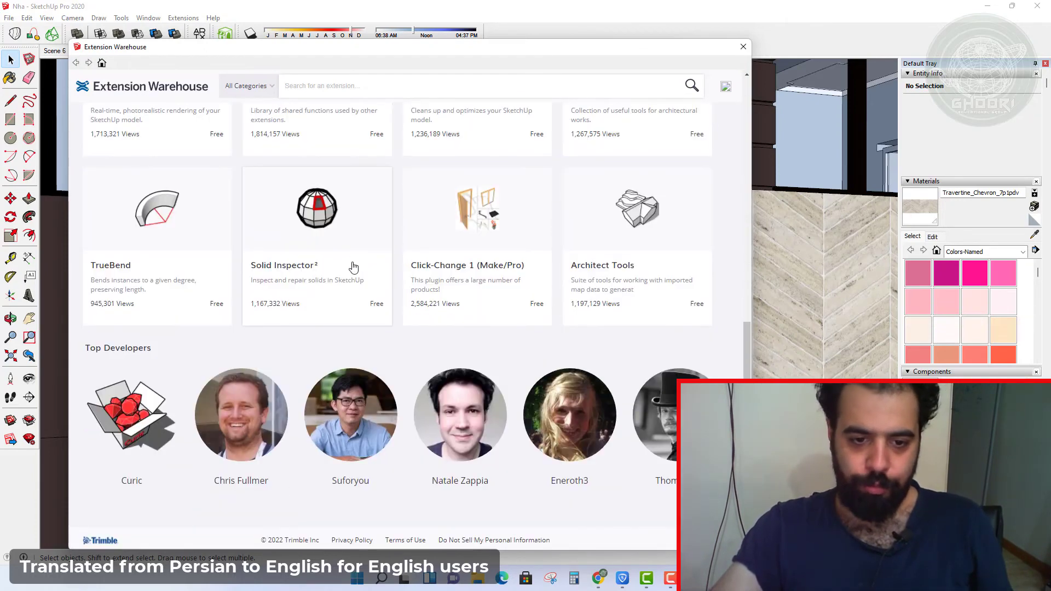
pyautogui.scroll(10, 350, 307)
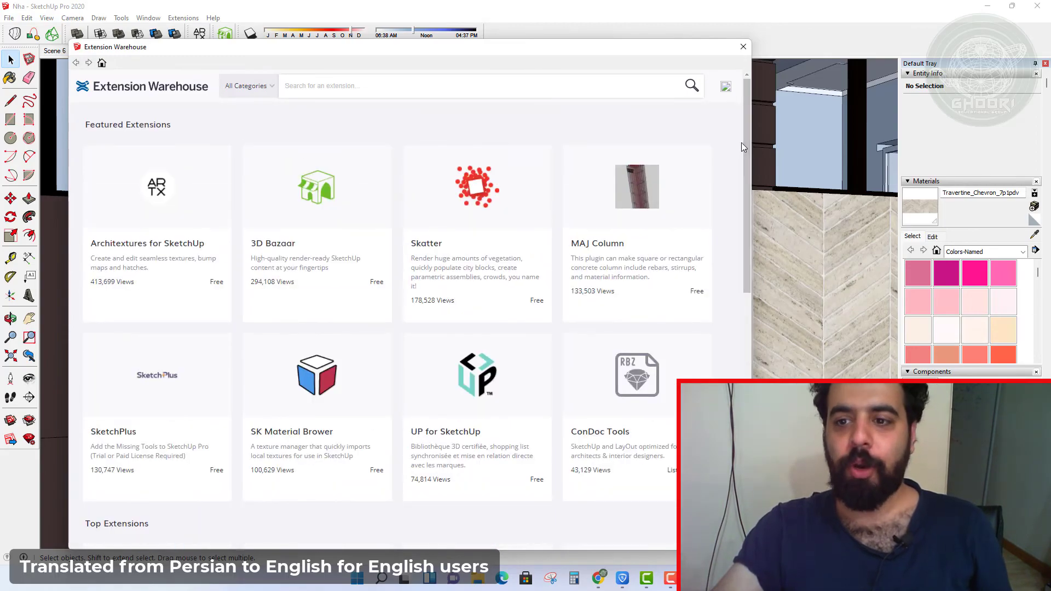
# - Close the Extension Warehouse and orbit for a wider street view of the textured house
pyautogui.click(743, 46)
pyautogui.scroll(-6, 488, 252)
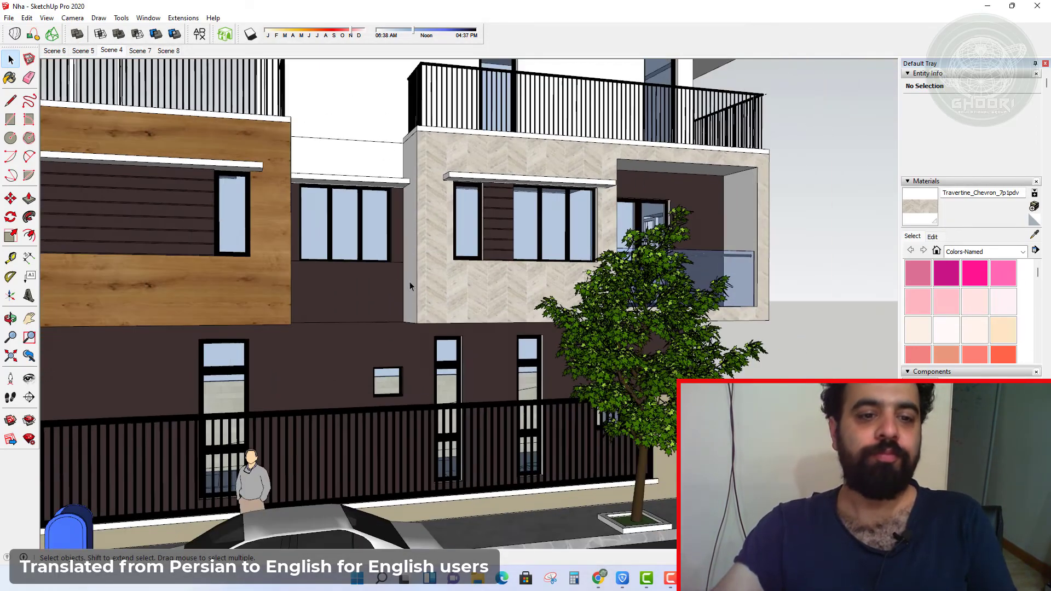
pyautogui.moveTo(410, 282); pyautogui.dragTo(645, 312, button='middle')
pyautogui.scroll(-4, 602, 304)
pyautogui.scroll(5, 462, 300)
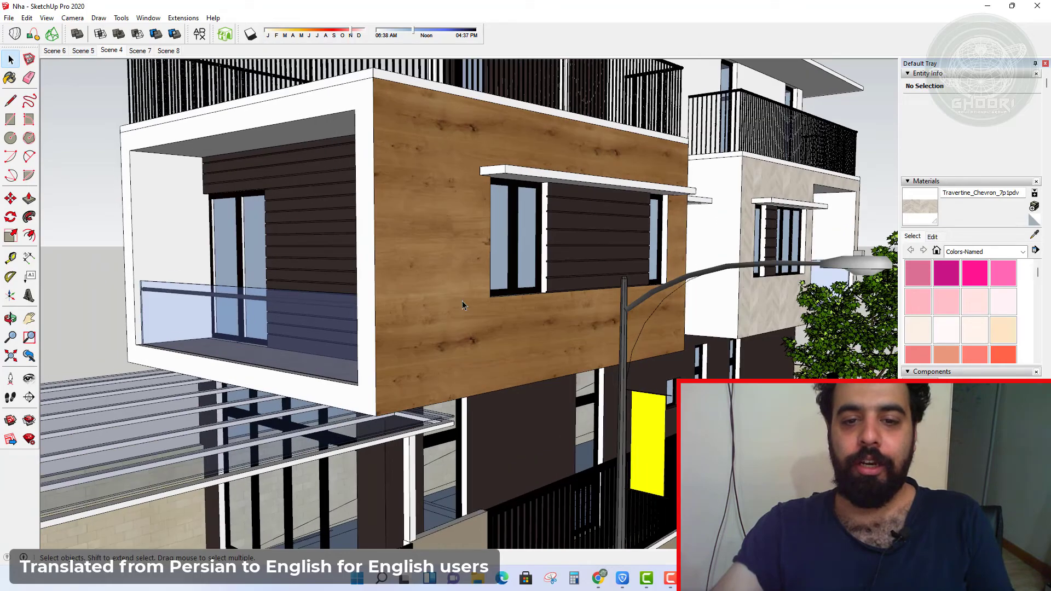